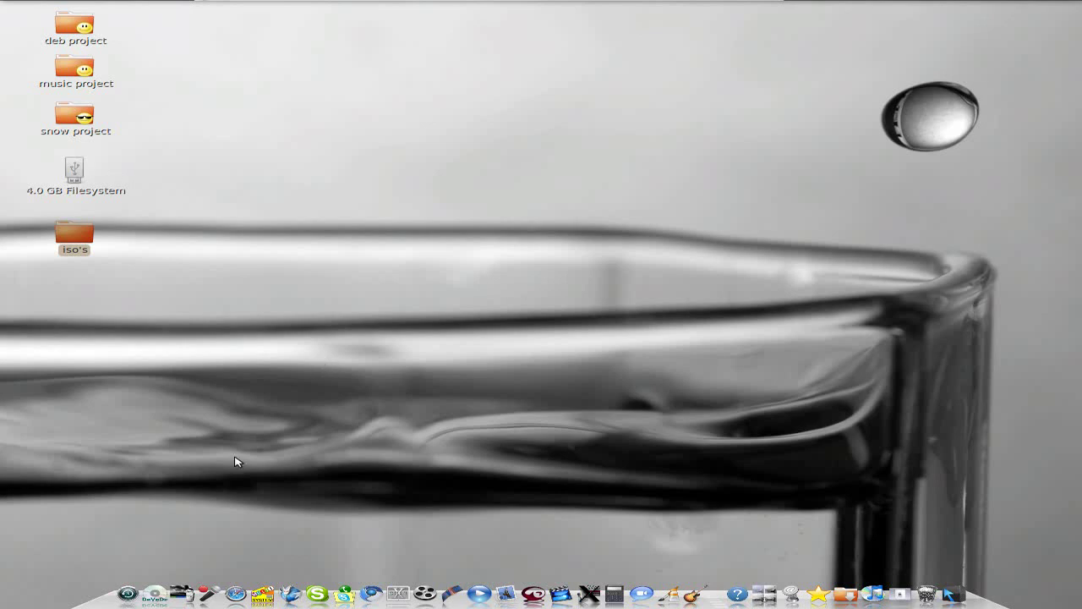
# Read through the translated MultiSystem website, then close the browser.
pyautogui.click(237, 595)
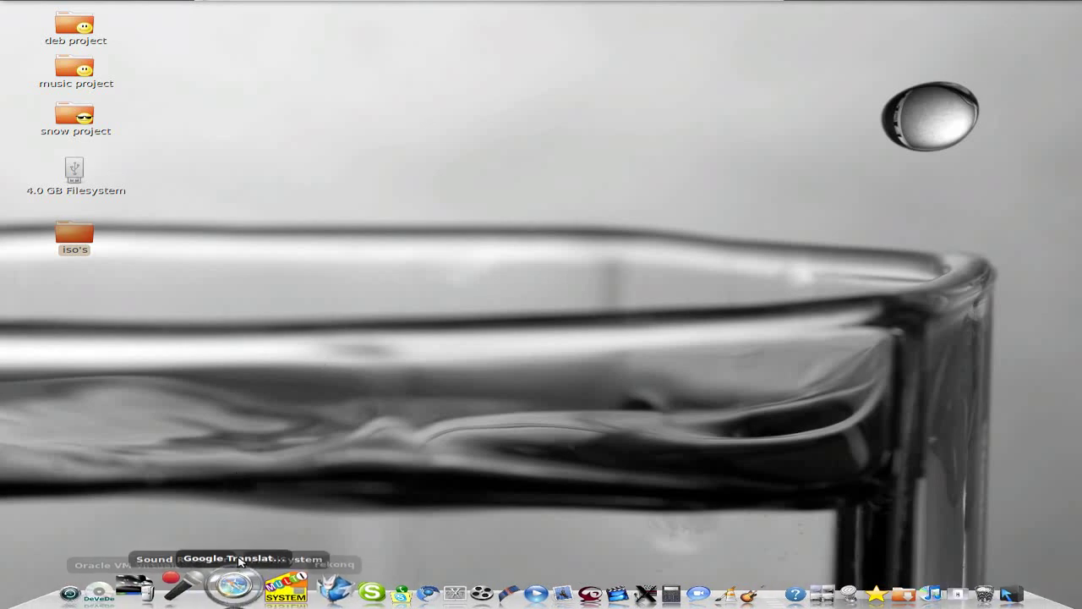
pyautogui.scroll(5, 974, 414)
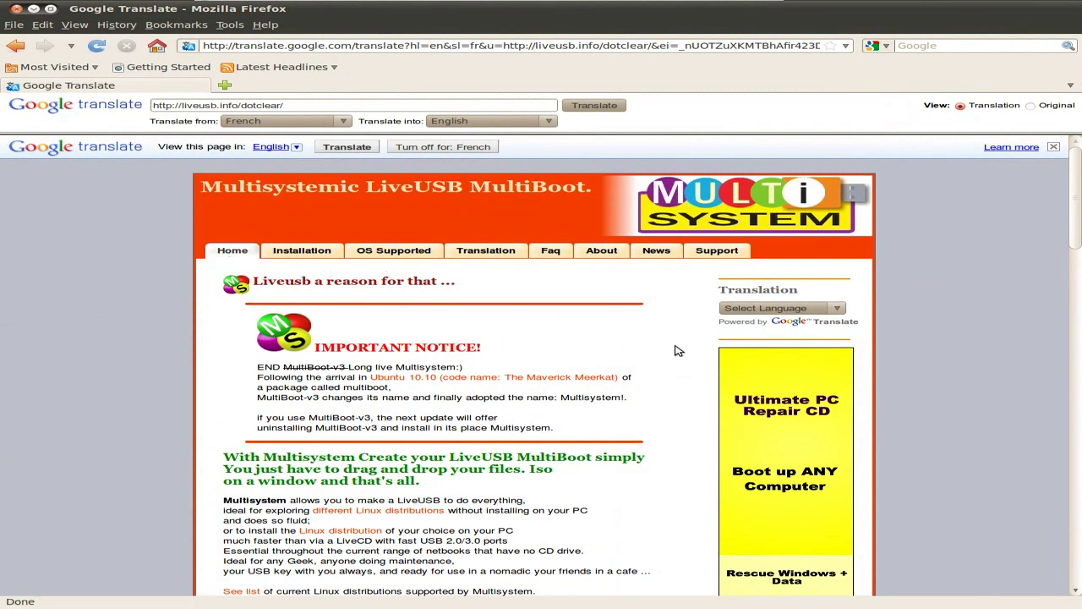
pyautogui.scroll(-3, 677, 365)
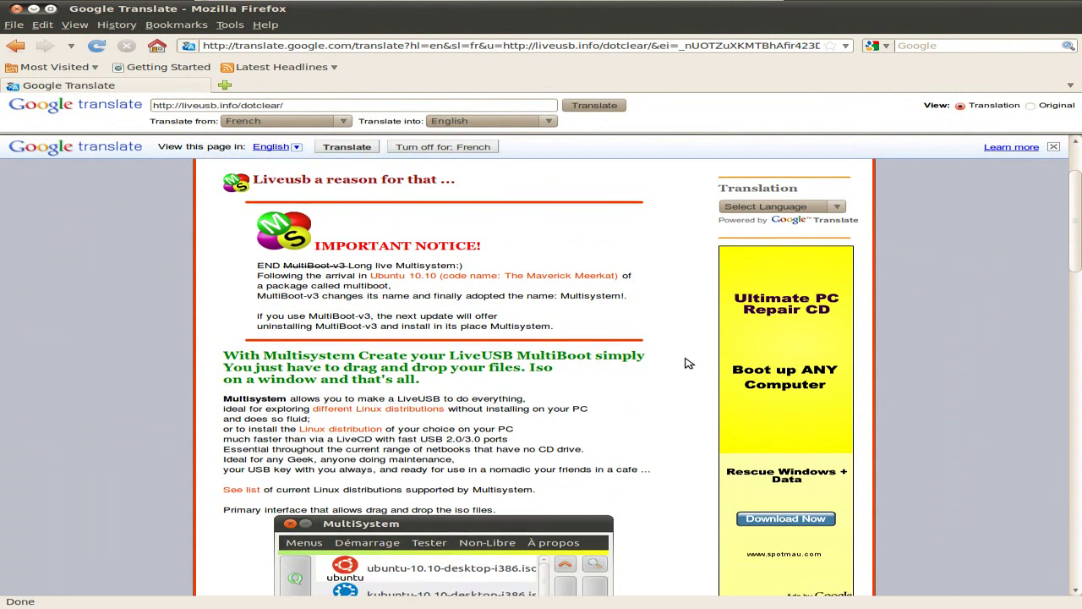
pyautogui.scroll(-3, 688, 362)
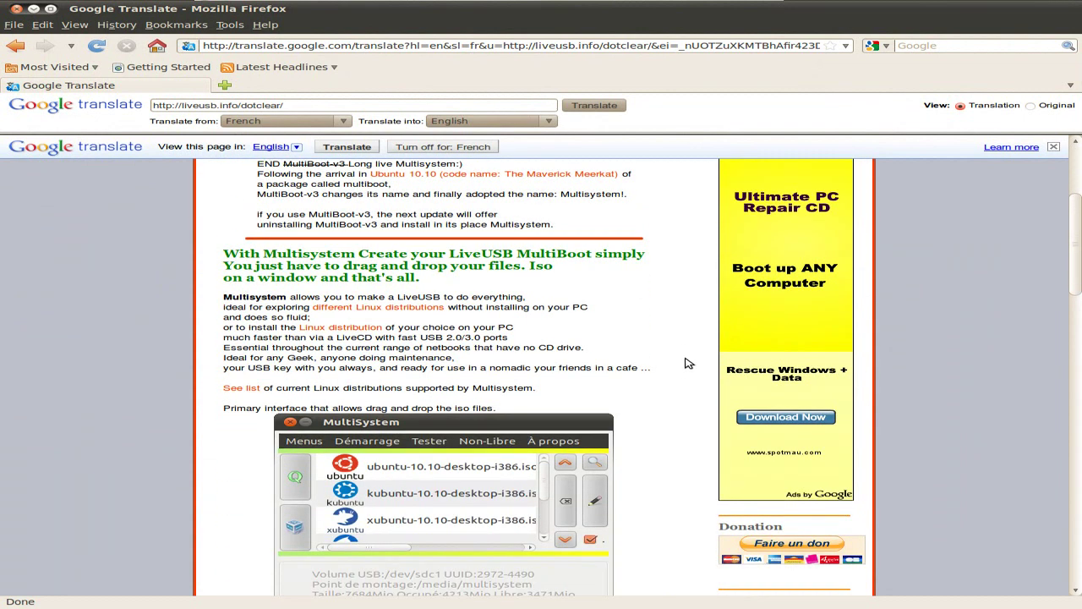
pyautogui.scroll(-5, 689, 363)
pyautogui.scroll(12, 688, 363)
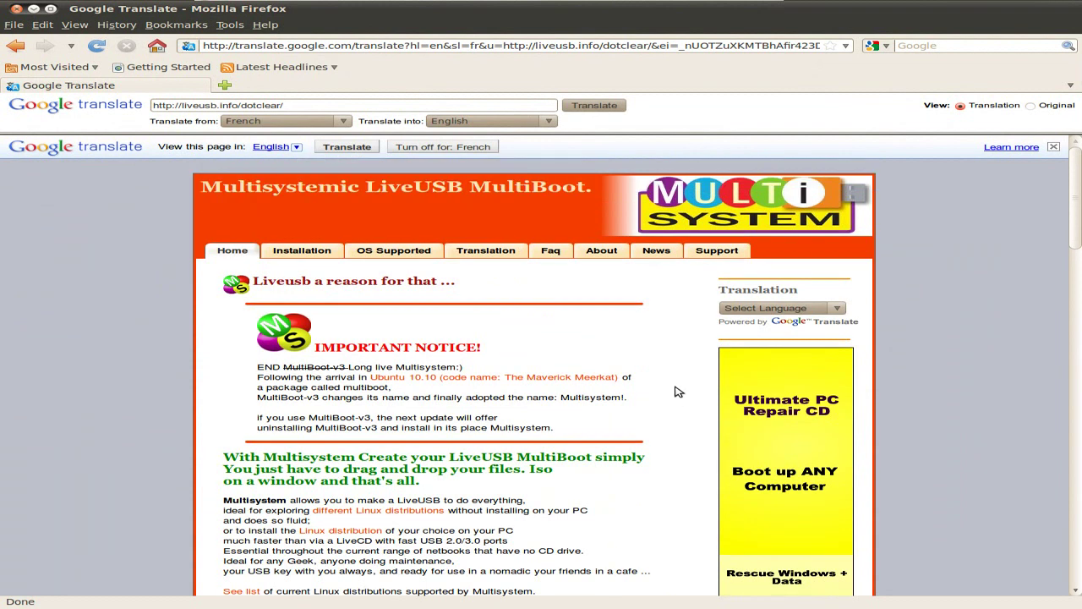
pyautogui.scroll(-7, 674, 392)
pyautogui.scroll(7, 674, 391)
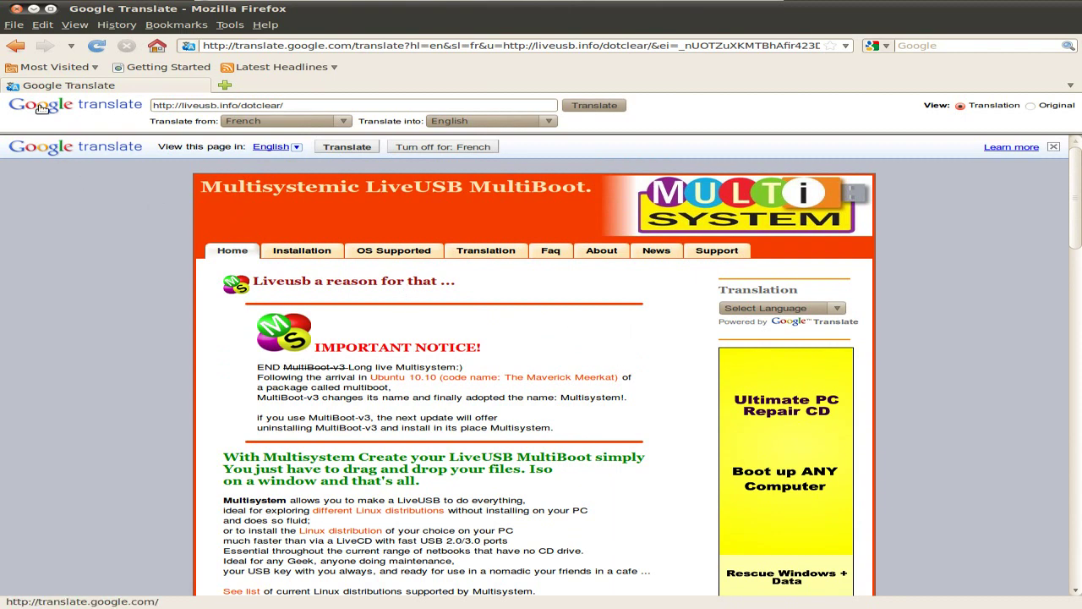
pyautogui.click(16, 8)
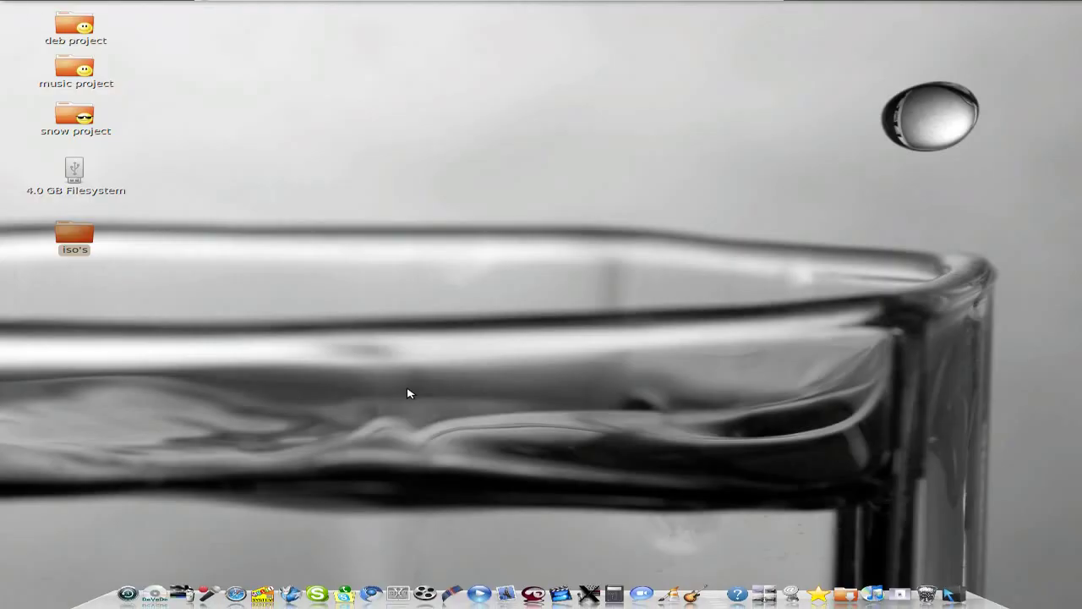
# Start MultiSystem, validate the Kingston stick /dev/sdf1, and acknowledge the missing-label error.
pyautogui.click(263, 592)
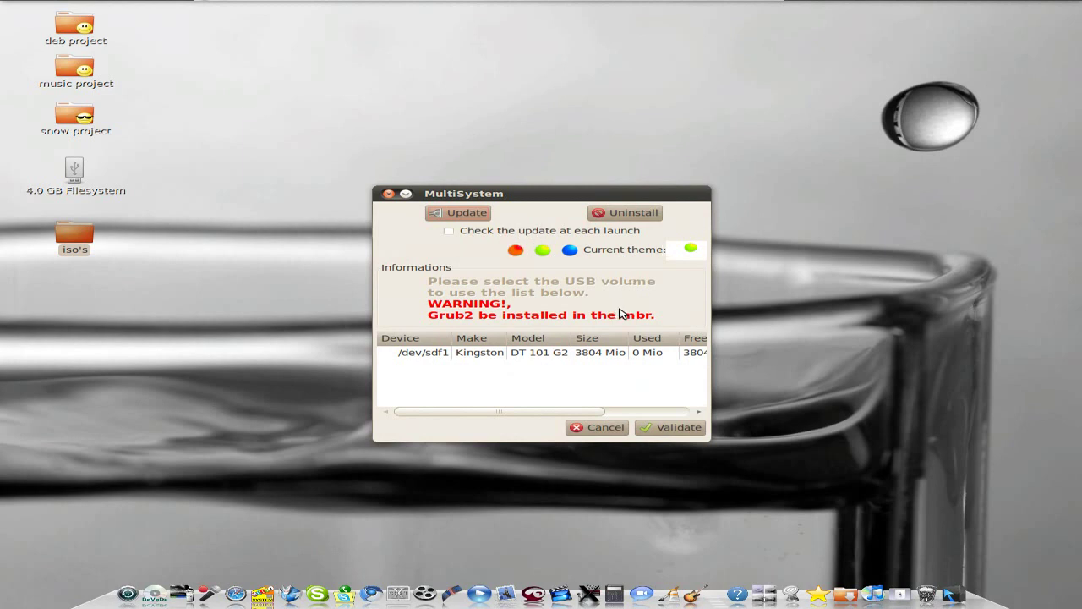
pyautogui.click(515, 354)
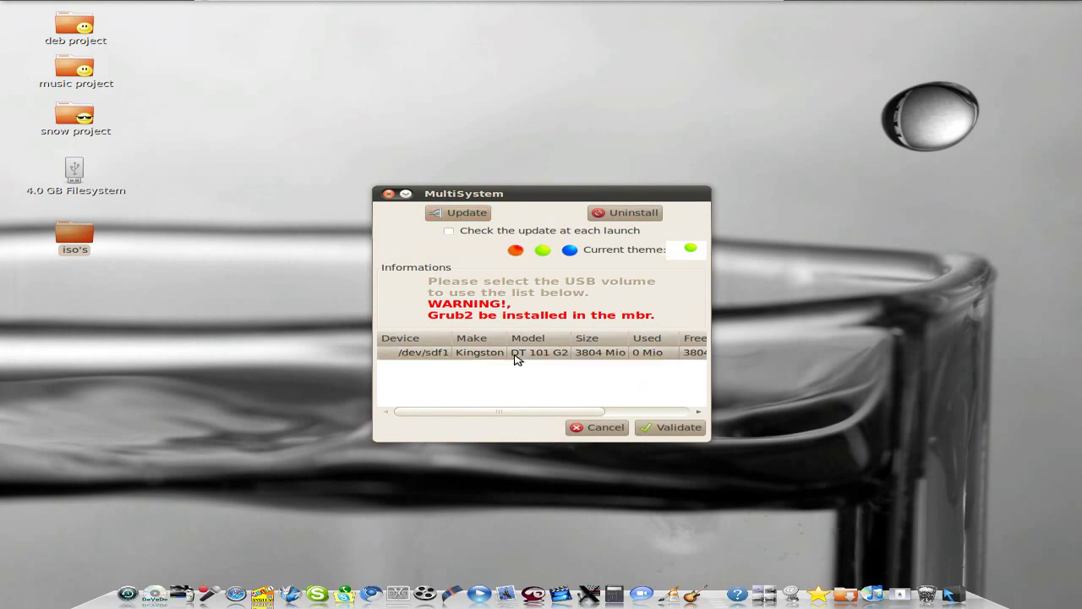
pyautogui.click(673, 428)
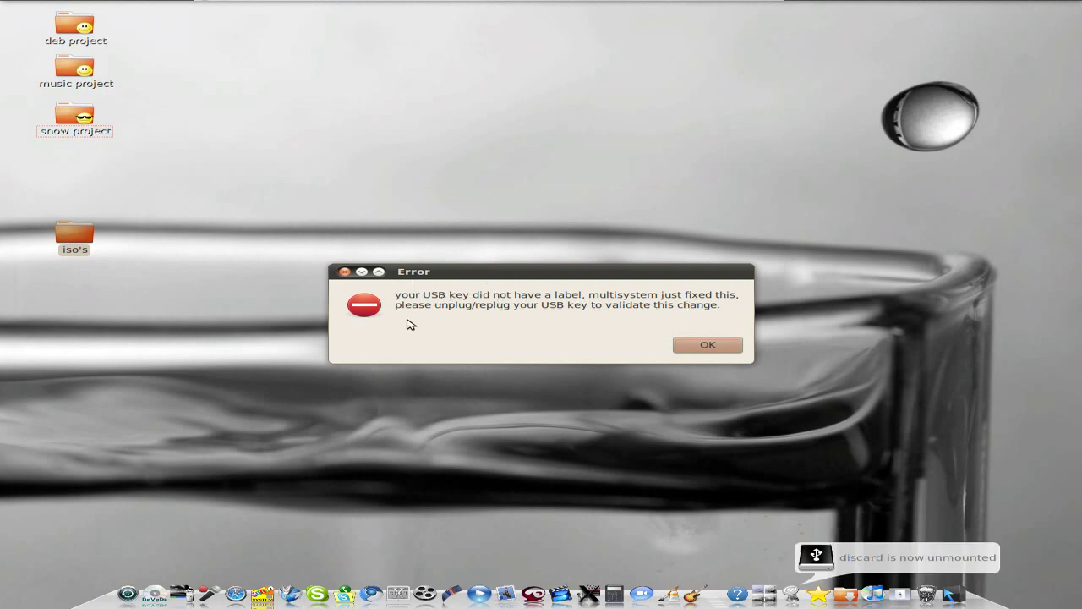
pyautogui.click(707, 346)
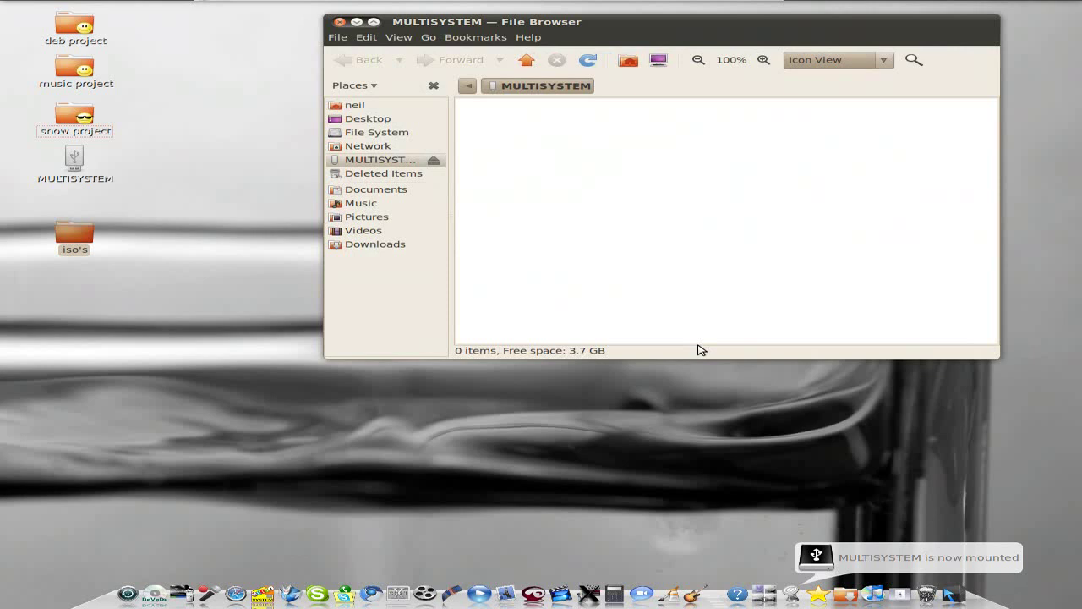
# Close the empty MULTISYSTEM window and move the MULTISYSTEM desktop icon slightly lower.
pyautogui.click(339, 23)
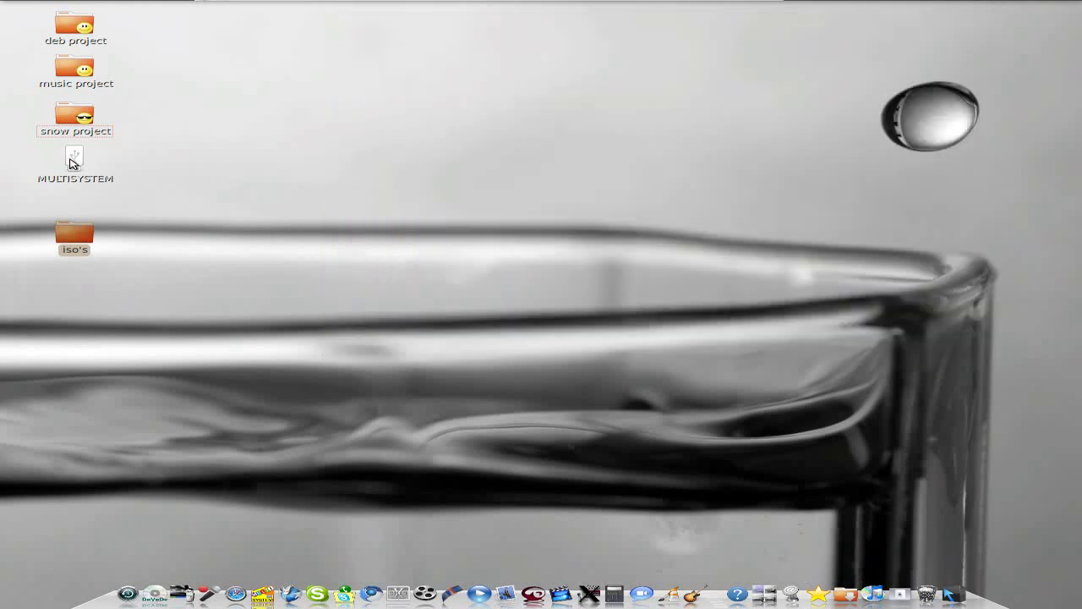
pyautogui.click(75, 165)
pyautogui.moveTo(76, 166); pyautogui.dragTo(75, 177)
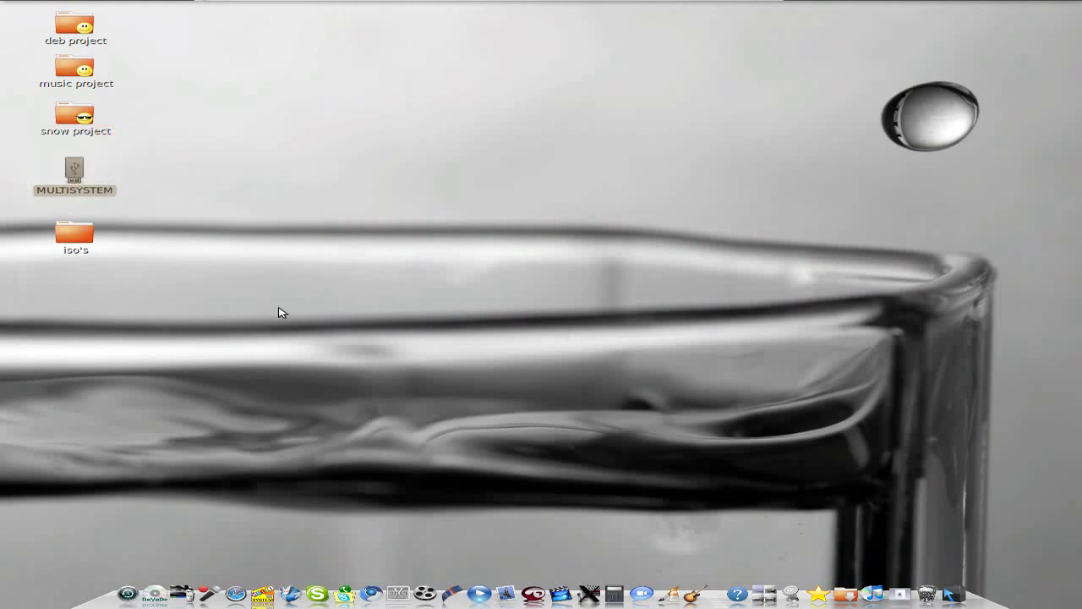
# Reopen MultiSystem on /dev/sdf1 and move its main window to the upper right.
pyautogui.click(265, 594)
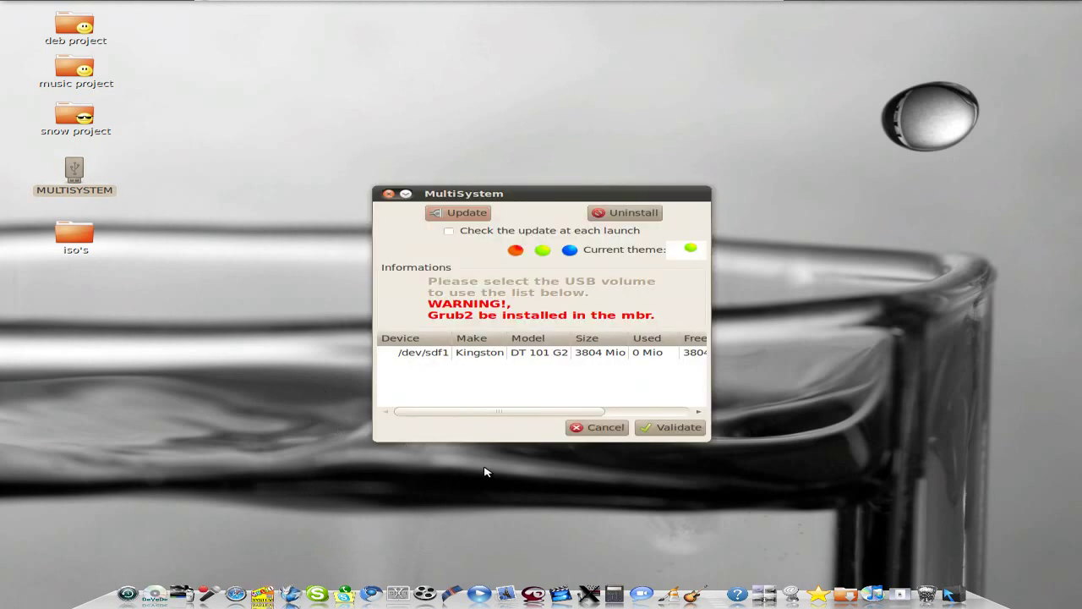
pyautogui.click(568, 354)
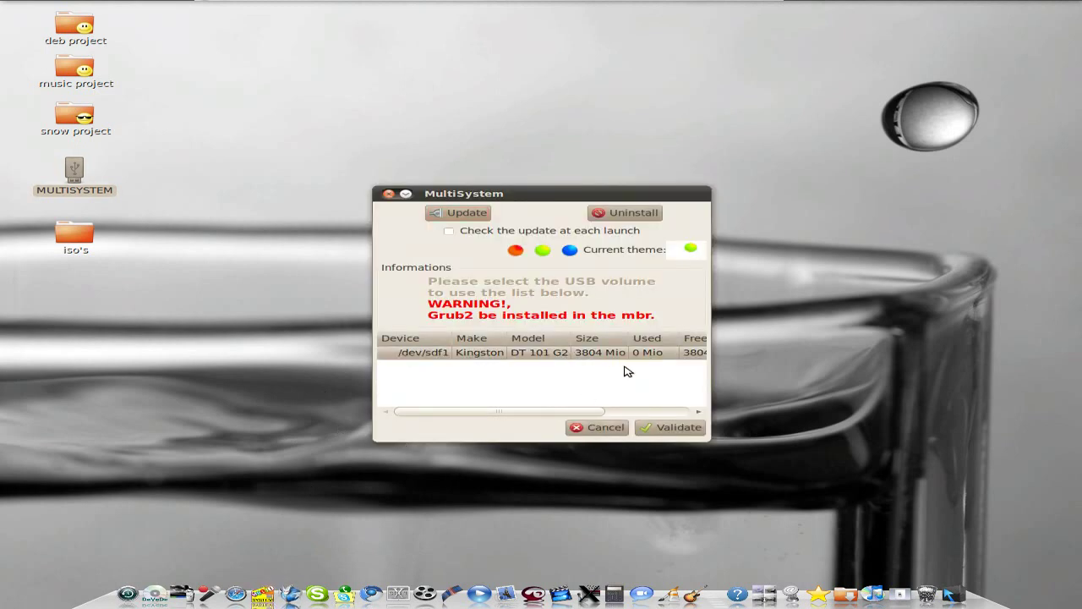
pyautogui.click(680, 431)
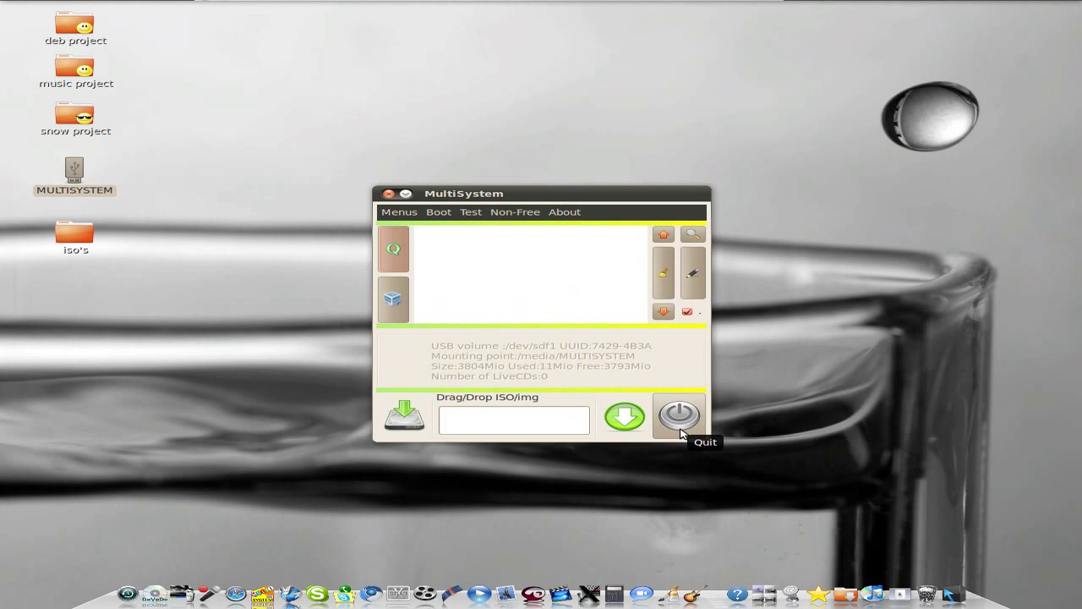
pyautogui.moveTo(546, 194); pyautogui.dragTo(837, 162)
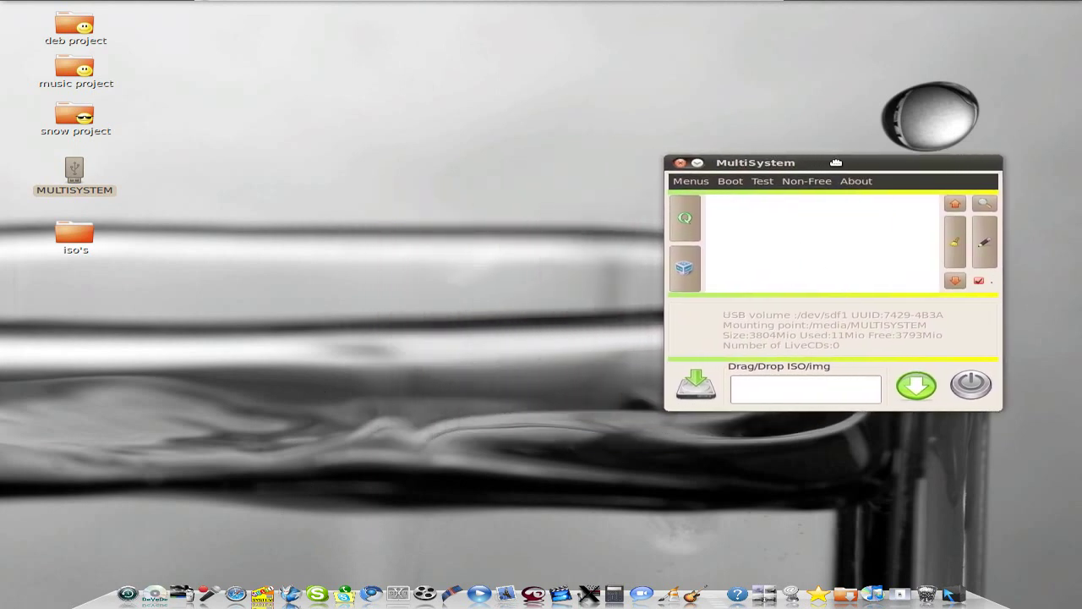
# Place the iso's folder beside MultiSystem and drop madbox-10.10.01-i386.iso, then tinycore_3.3.iso, into it.
pyautogui.doubleClick(82, 240)
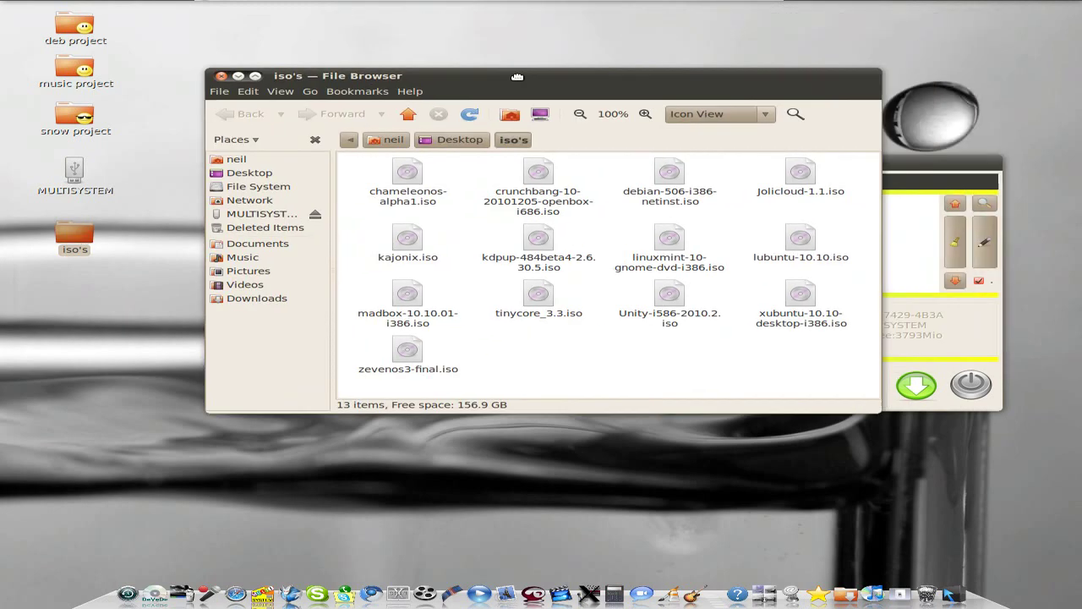
pyautogui.moveTo(646, 21); pyautogui.dragTo(320, 148)
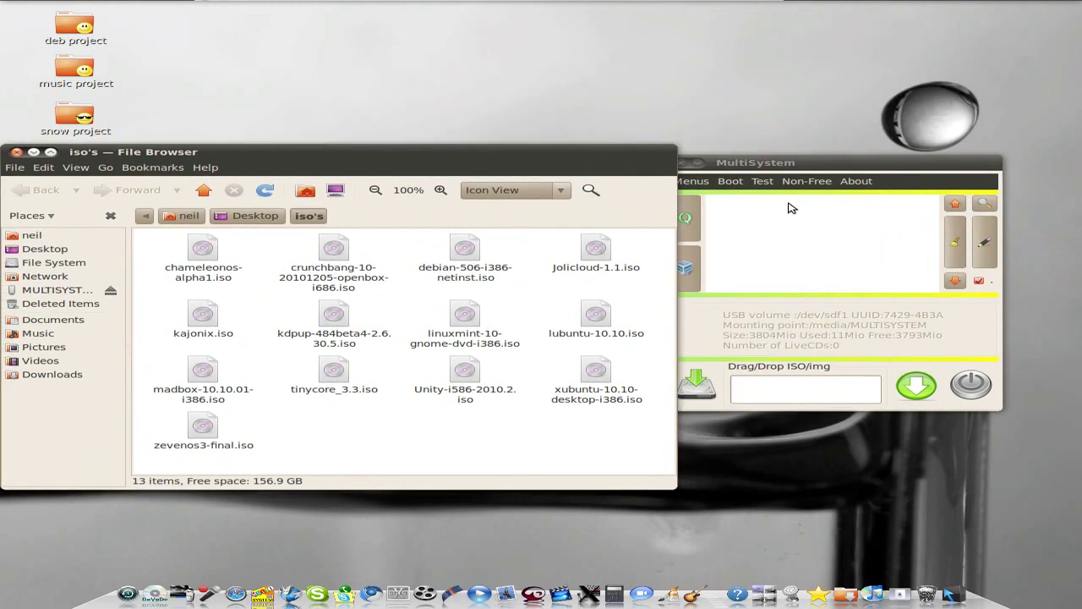
pyautogui.moveTo(842, 169); pyautogui.dragTo(880, 168)
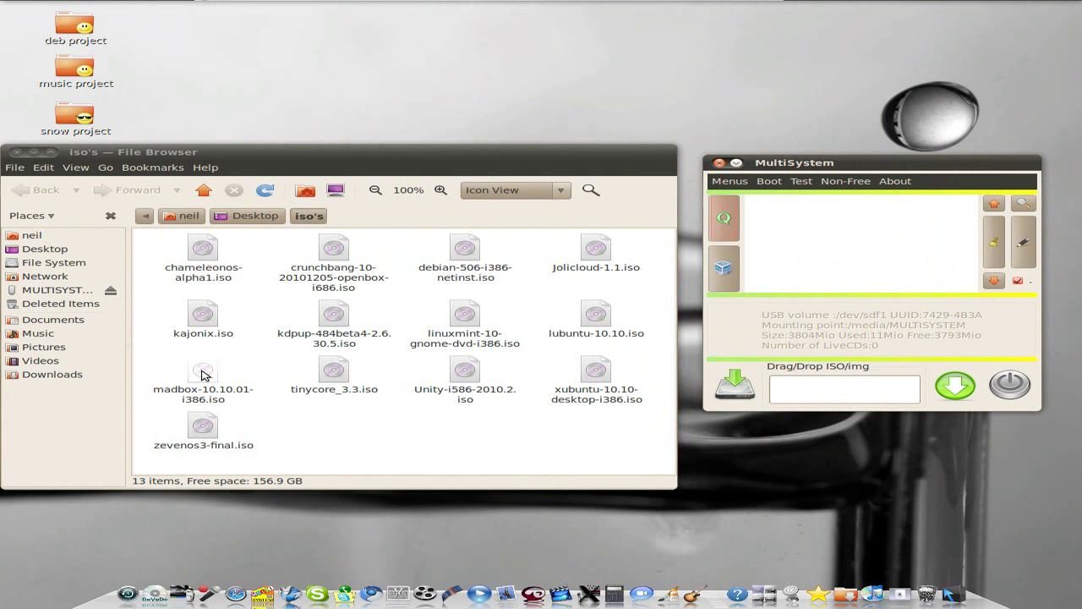
pyautogui.moveTo(208, 374); pyautogui.dragTo(832, 389)
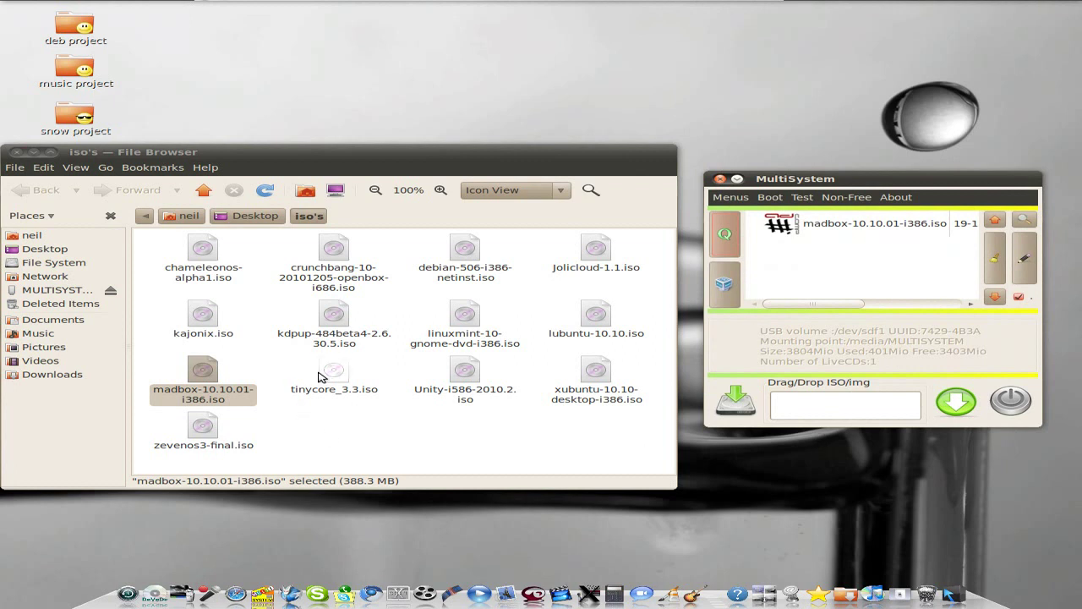
pyautogui.moveTo(330, 375); pyautogui.dragTo(833, 410)
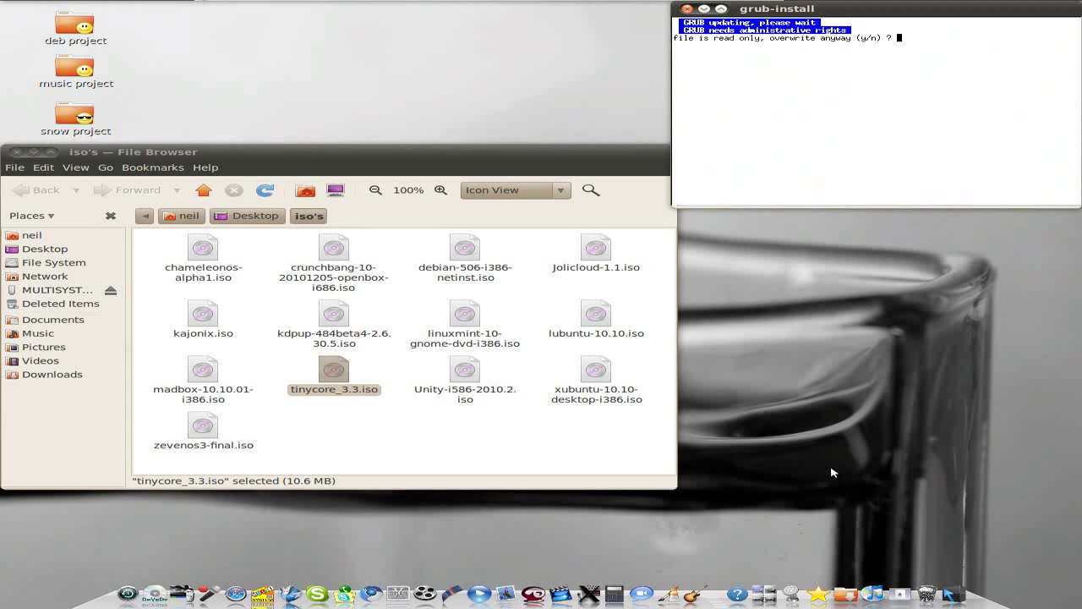
# Answer y at the grub-install overwrite prompt so tinycore_3.3.iso finishes installing.
pyautogui.write('y')
pyautogui.press('Return')
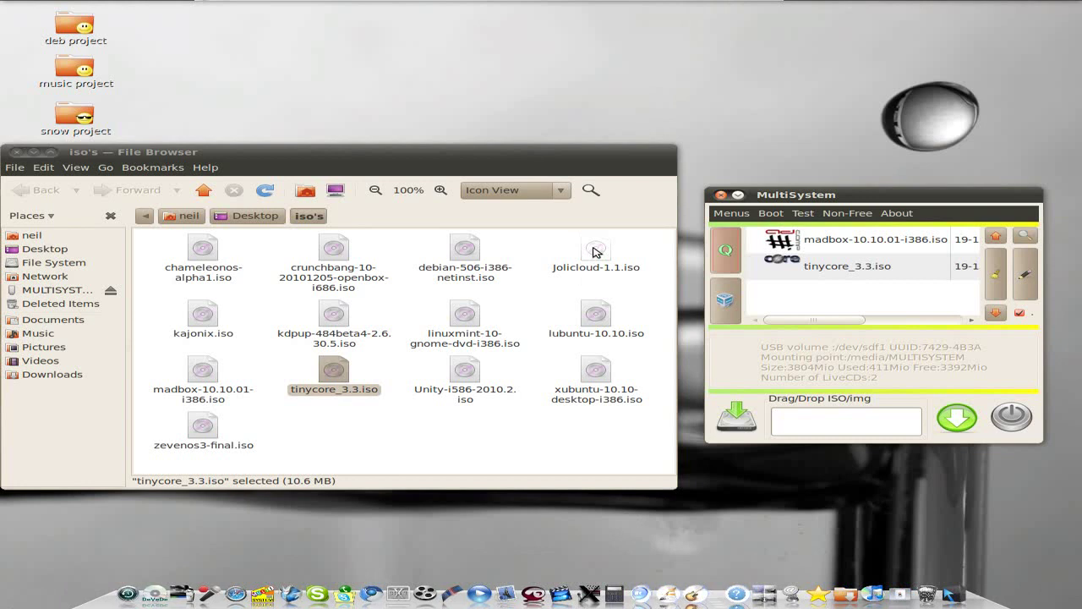
# Drop Jolicloud-1.1.iso into MultiSystem's Drag/Drop ISO/img box, making three LiveCDs.
pyautogui.moveTo(594, 257); pyautogui.dragTo(781, 416)
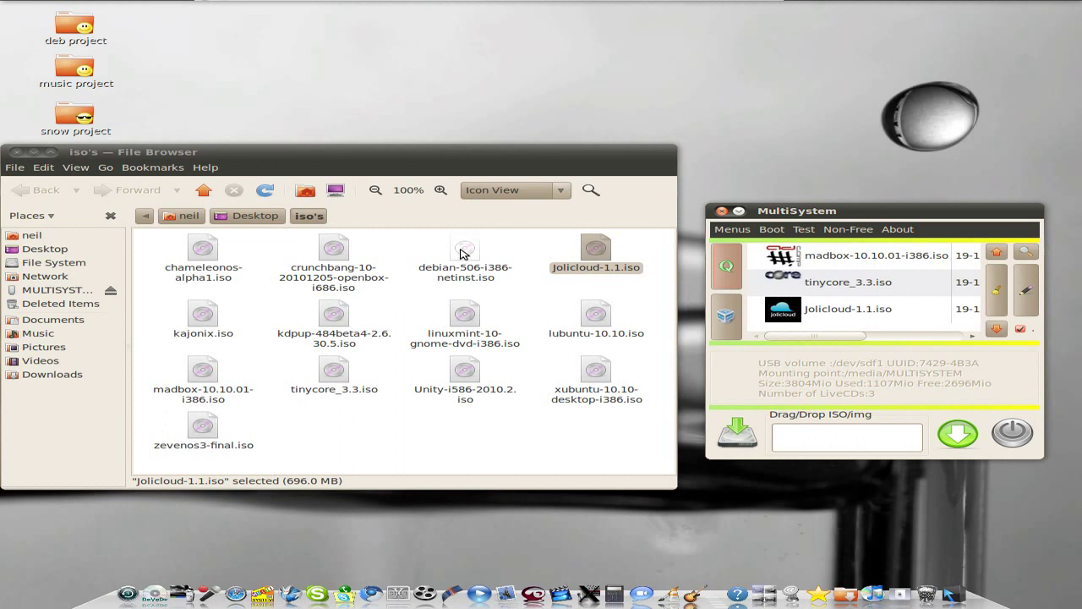
# Drop debian-506-i386-netinst.iso into MultiSystem and scroll the list to confirm netinst_lenny_i386.
pyautogui.moveTo(464, 254); pyautogui.dragTo(833, 437)
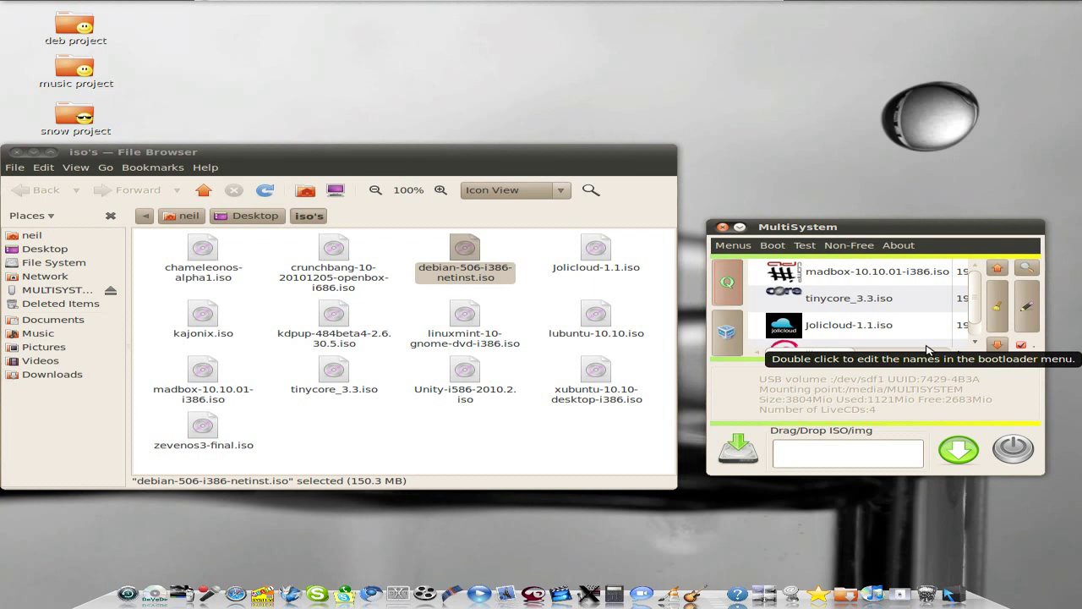
pyautogui.scroll(-1, 899, 330)
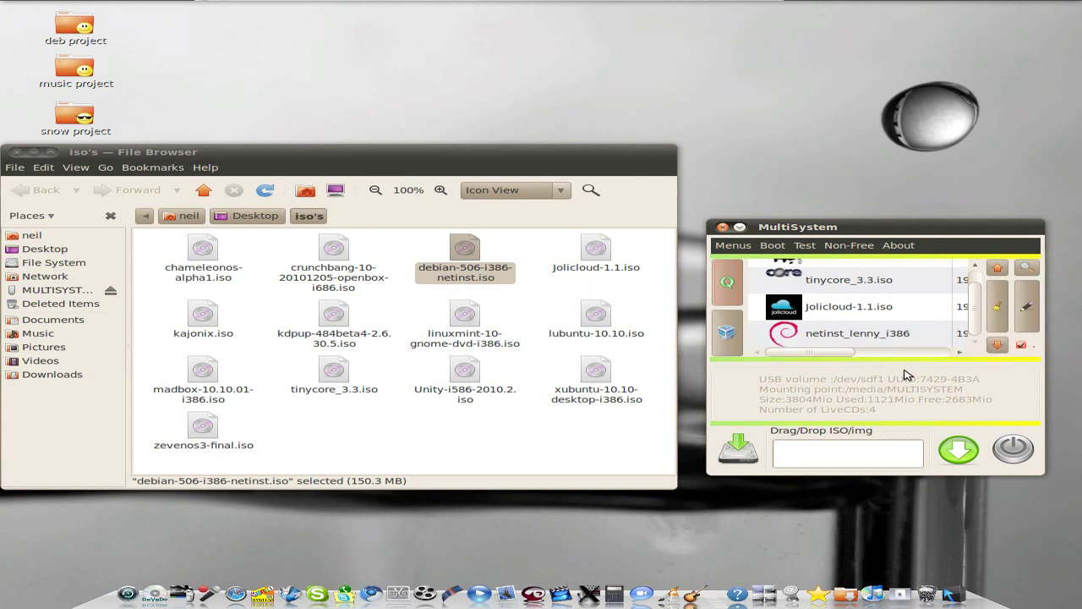
pyautogui.scroll(1, 901, 311)
pyautogui.scroll(-1, 902, 311)
# Close the iso's folder, centre the MultiSystem window, and open its Menus list.
pyautogui.click(13, 152)
pyautogui.moveTo(879, 227); pyautogui.dragTo(519, 94)
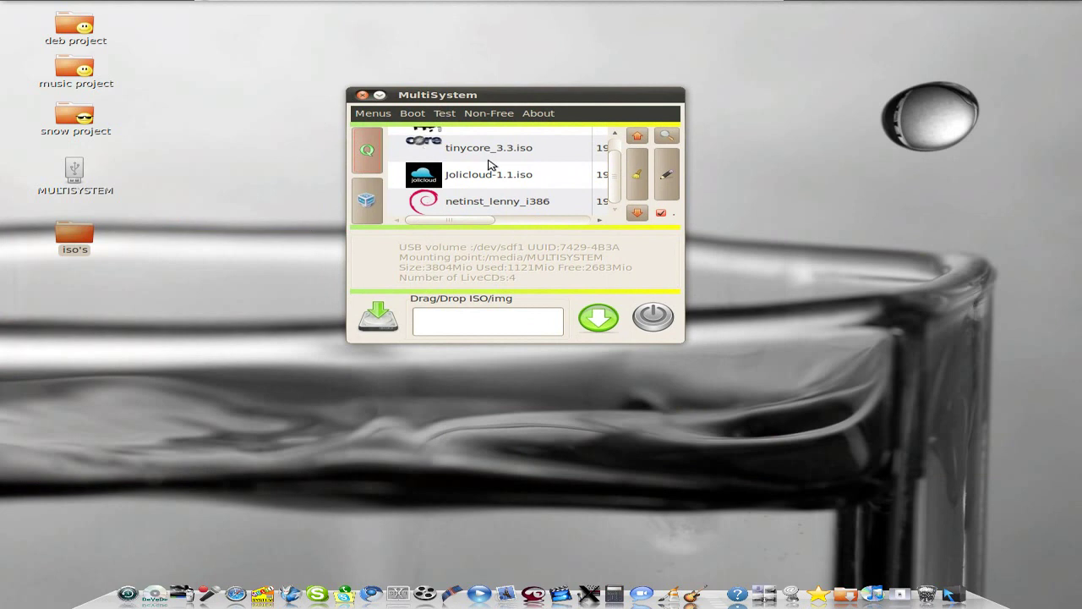
pyautogui.scroll(1, 580, 167)
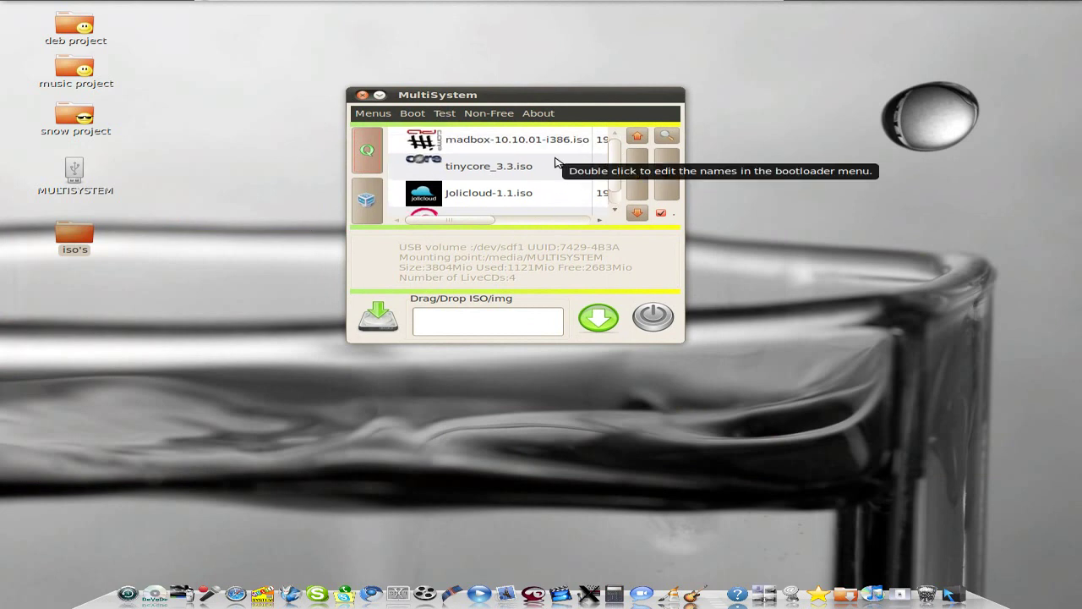
pyautogui.scroll(-1, 568, 194)
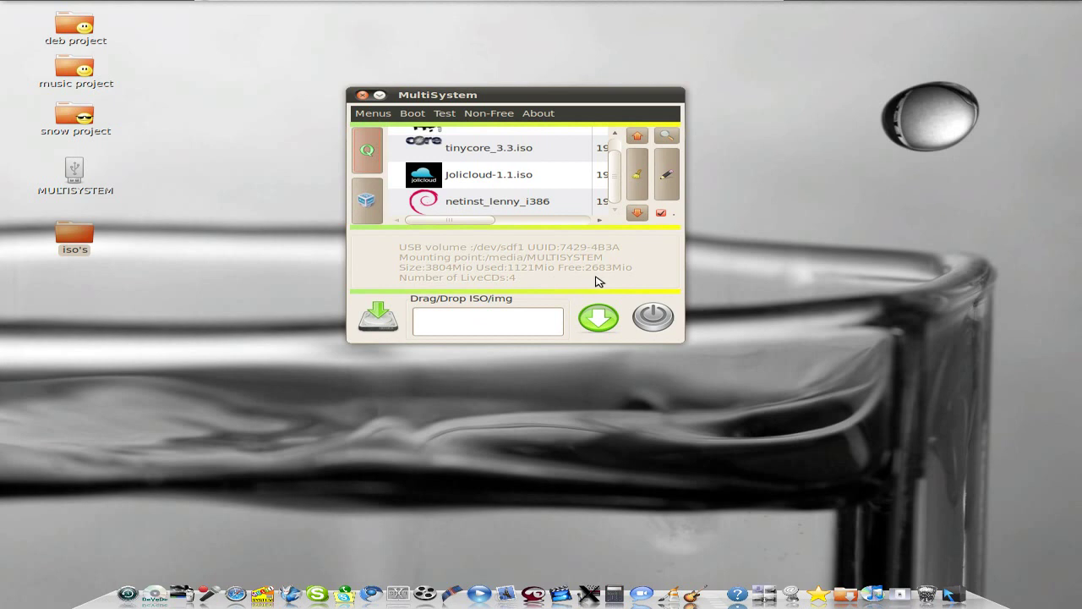
pyautogui.click(366, 115)
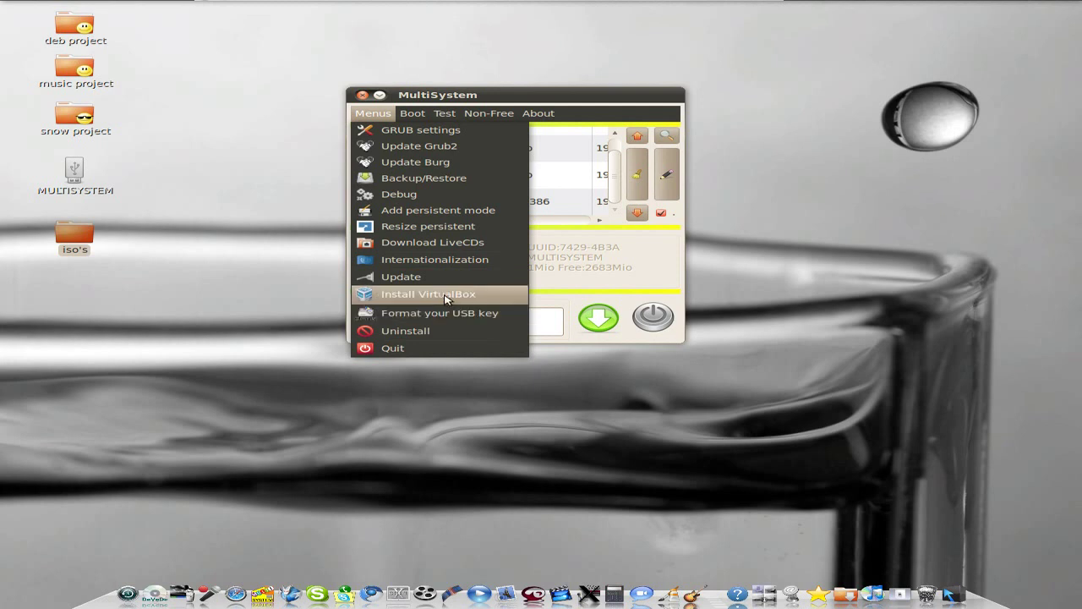
# Browse the Download LiveCDs catalogue (Hiren's BootCD, Parted Magic, Linux_Mint), then close it.
pyautogui.click(432, 244)
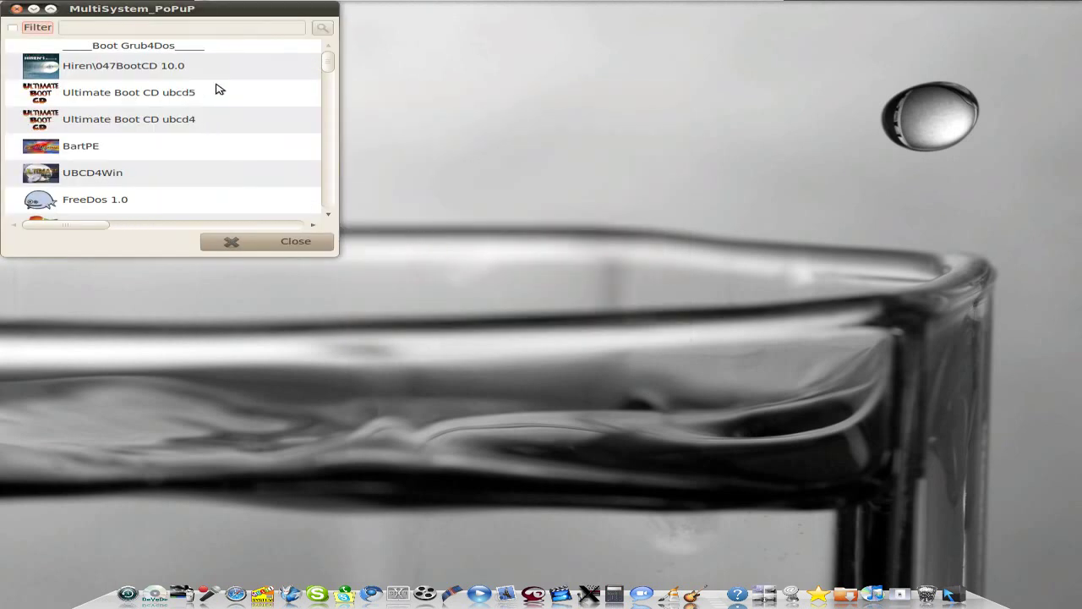
pyautogui.scroll(-2, 245, 88)
pyautogui.scroll(1, 248, 89)
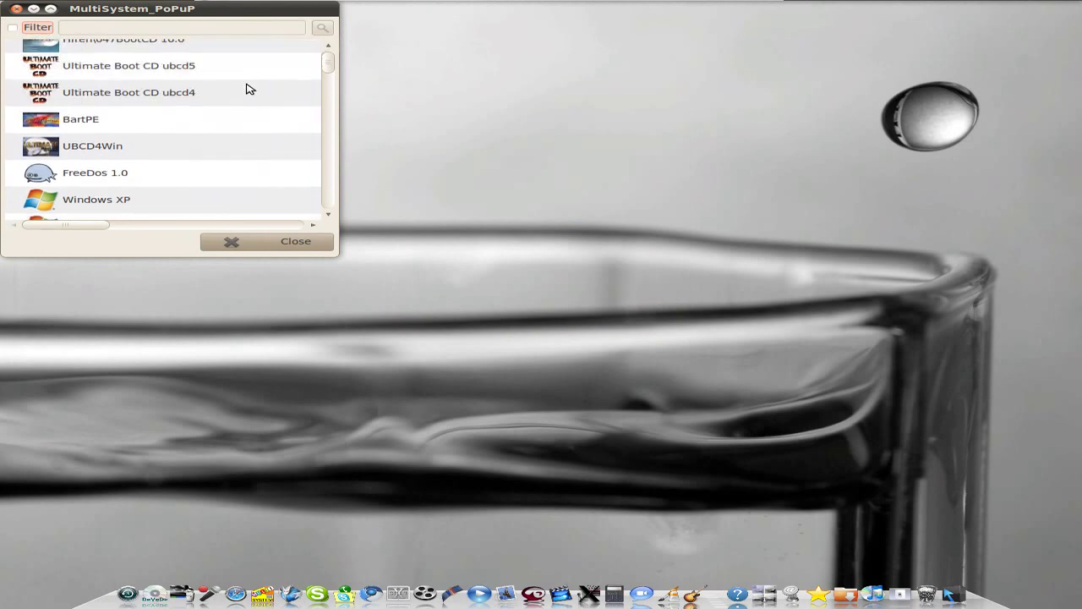
pyautogui.scroll(-5, 247, 88)
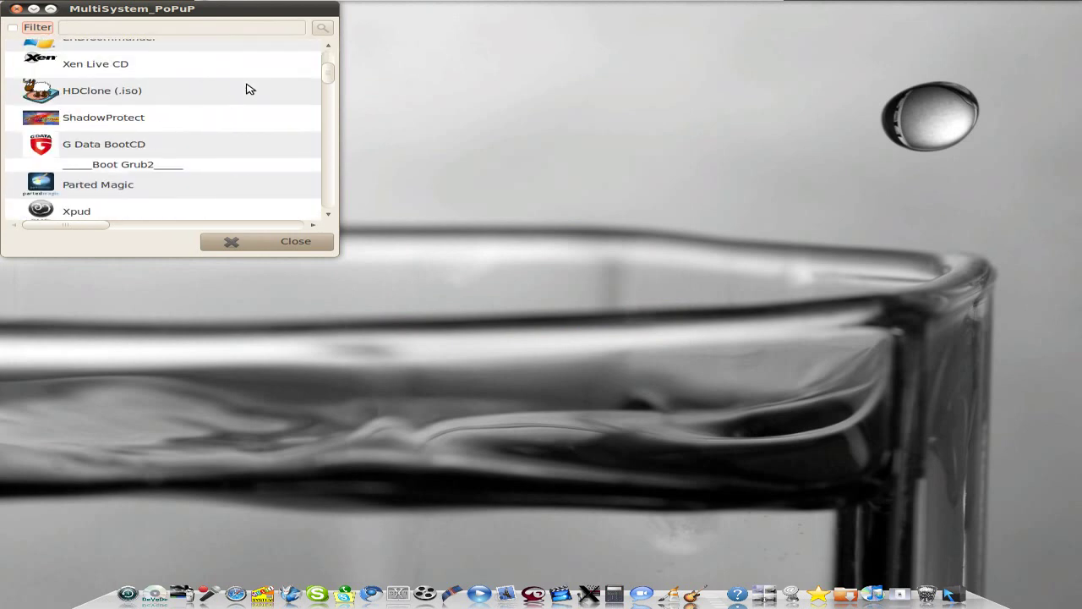
pyautogui.scroll(-5, 247, 89)
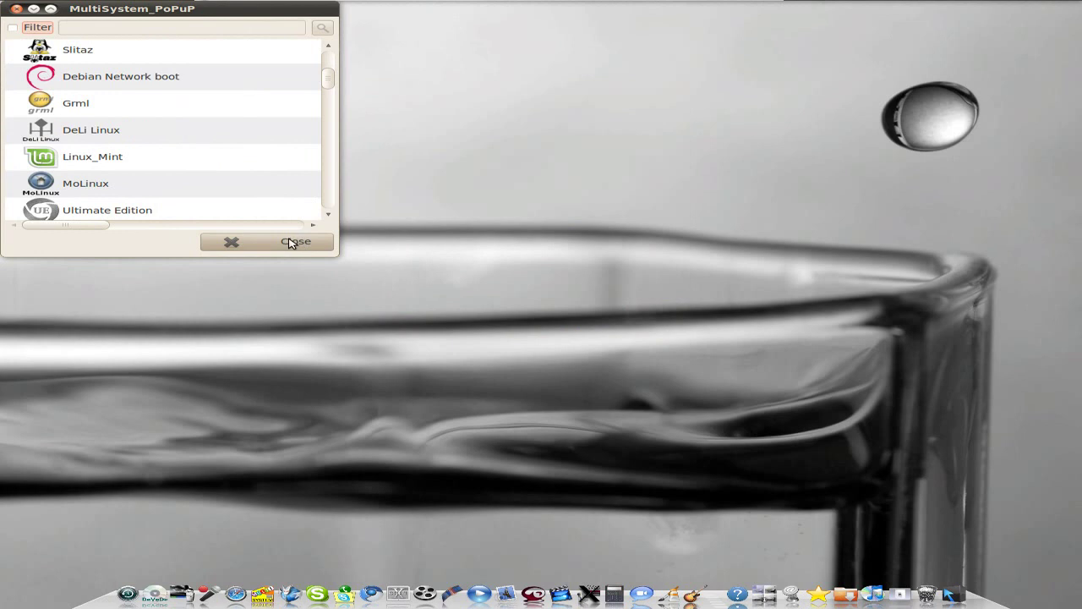
pyautogui.click(289, 243)
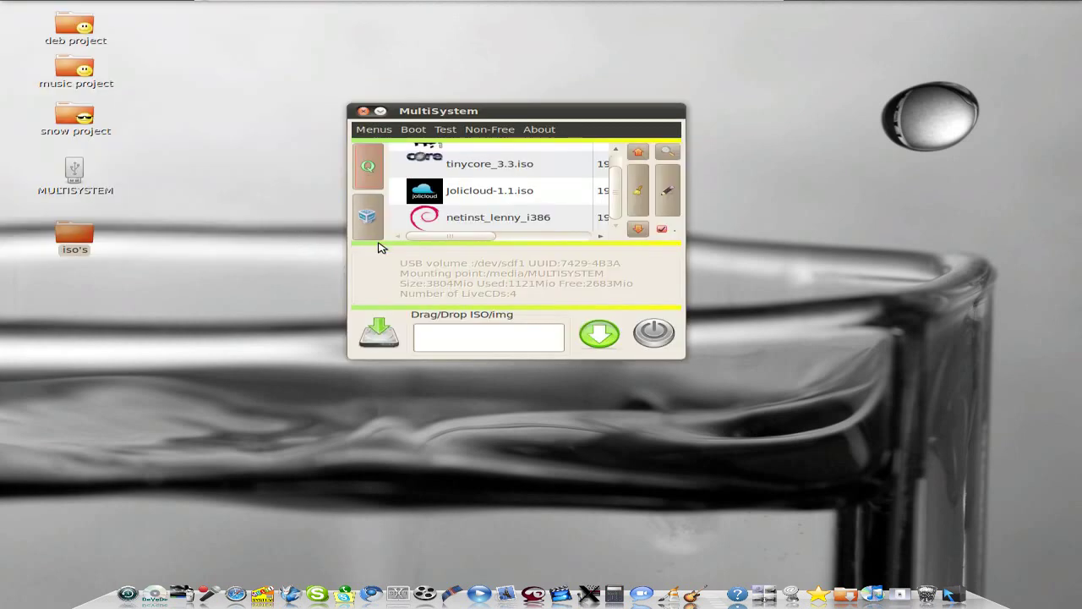
pyautogui.click(414, 132)
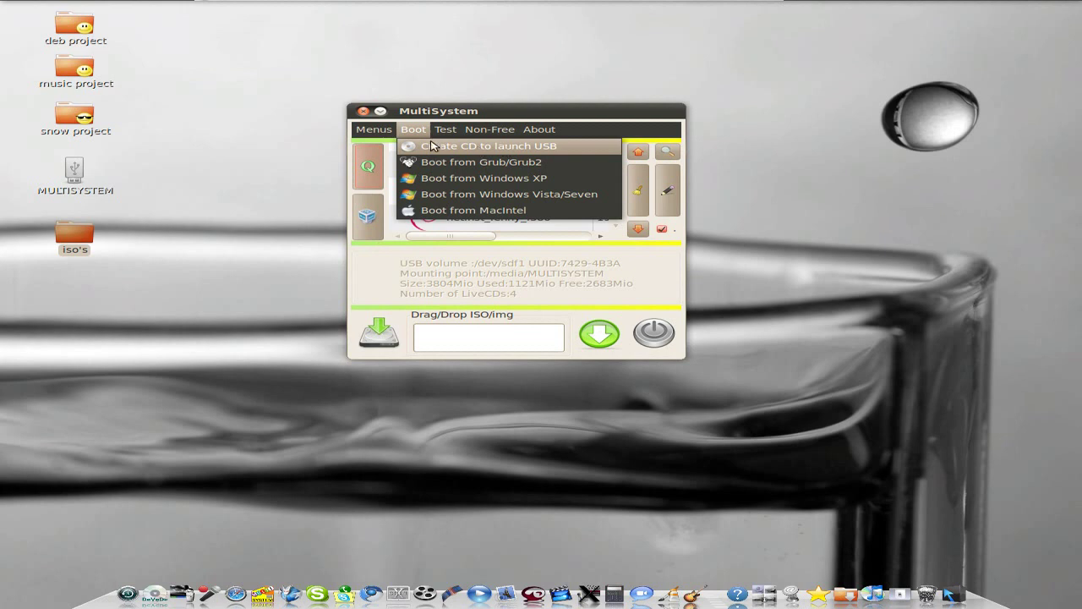
pyautogui.moveTo(447, 134)
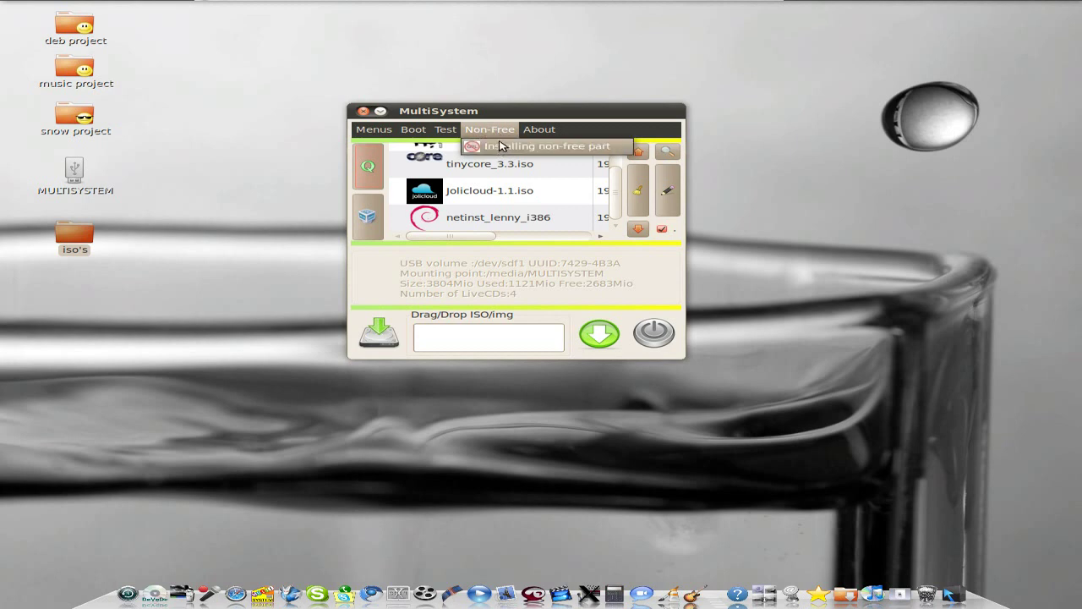
pyautogui.moveTo(538, 131)
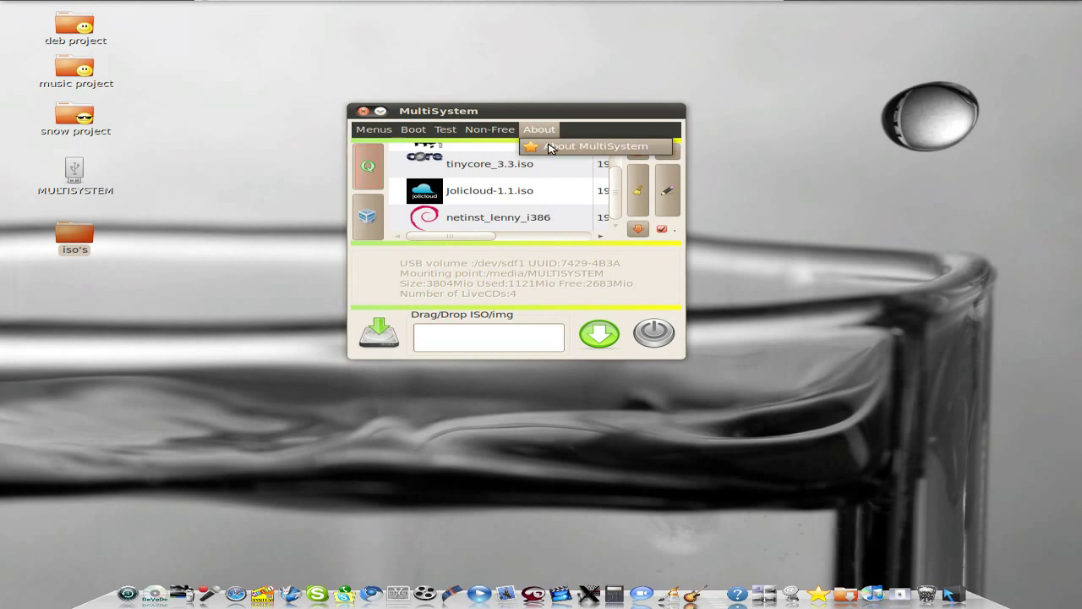
pyautogui.click(832, 166)
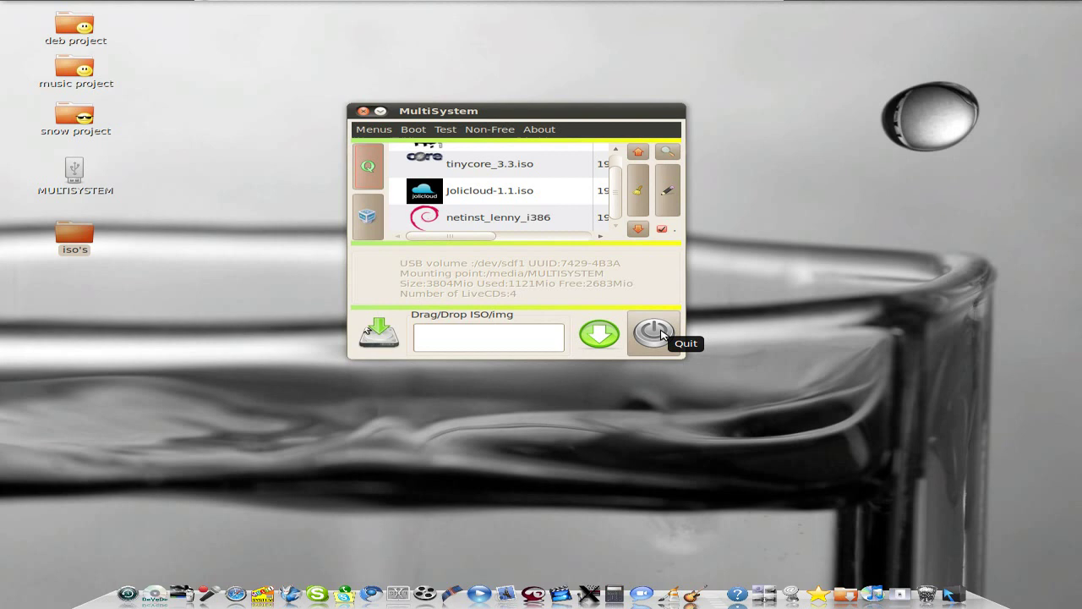
# Quit MultiSystem, open the MULTISYSTEM stick to check its boot folder and ISOs, then close it.
pyautogui.click(655, 333)
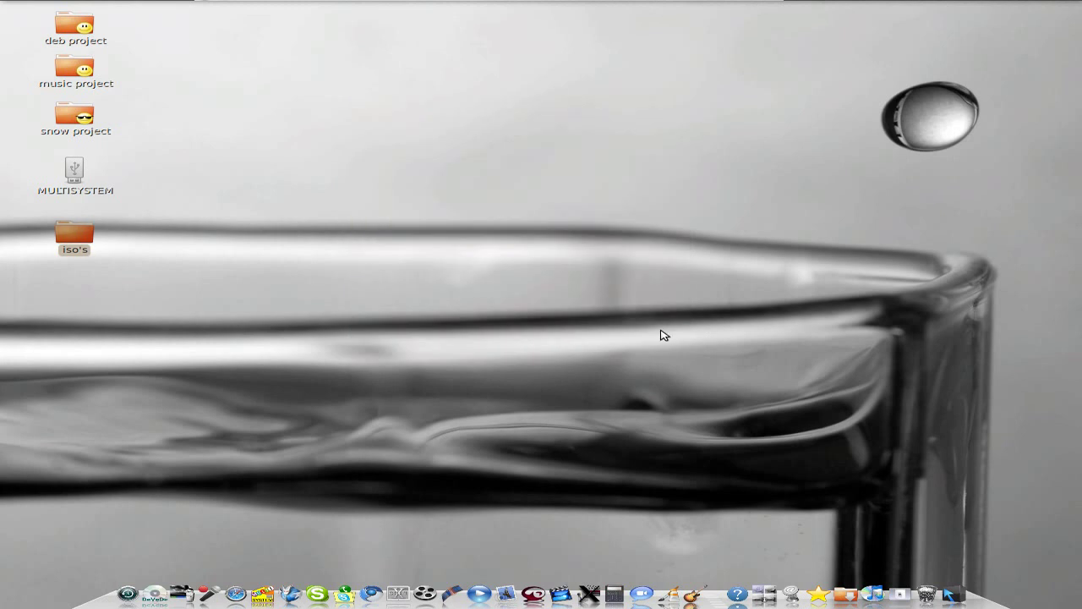
pyautogui.click(76, 171)
pyautogui.doubleClick(76, 171)
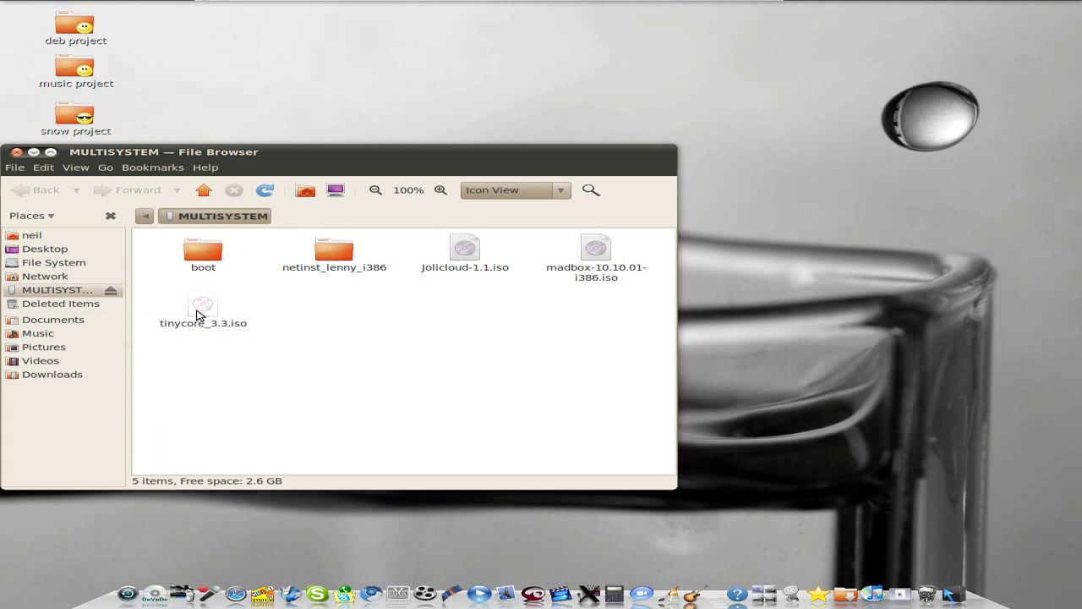
pyautogui.click(16, 151)
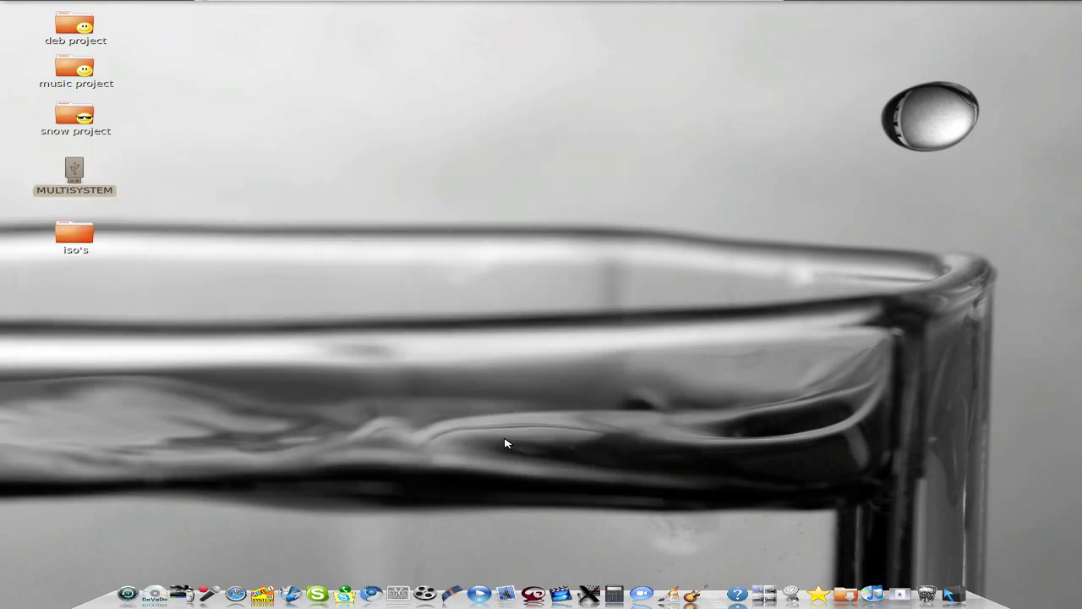